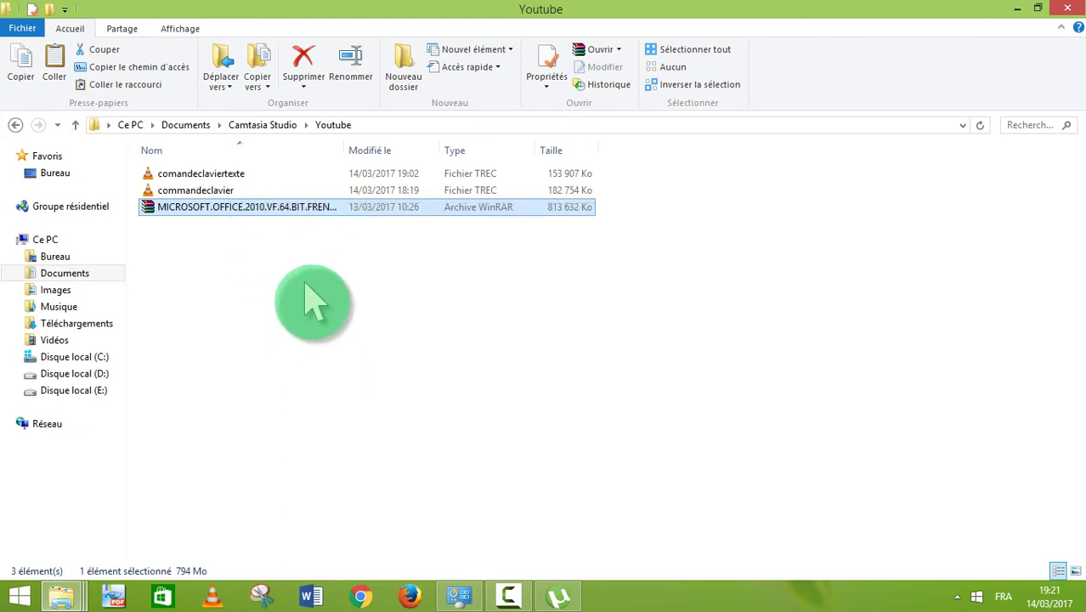
Step: Run dxdiag to check the operating system's bit version, and close the DirectX diagnostic tool
{"action": "key", "text": "super+r"}
{"action": "type", "text": "dx"}
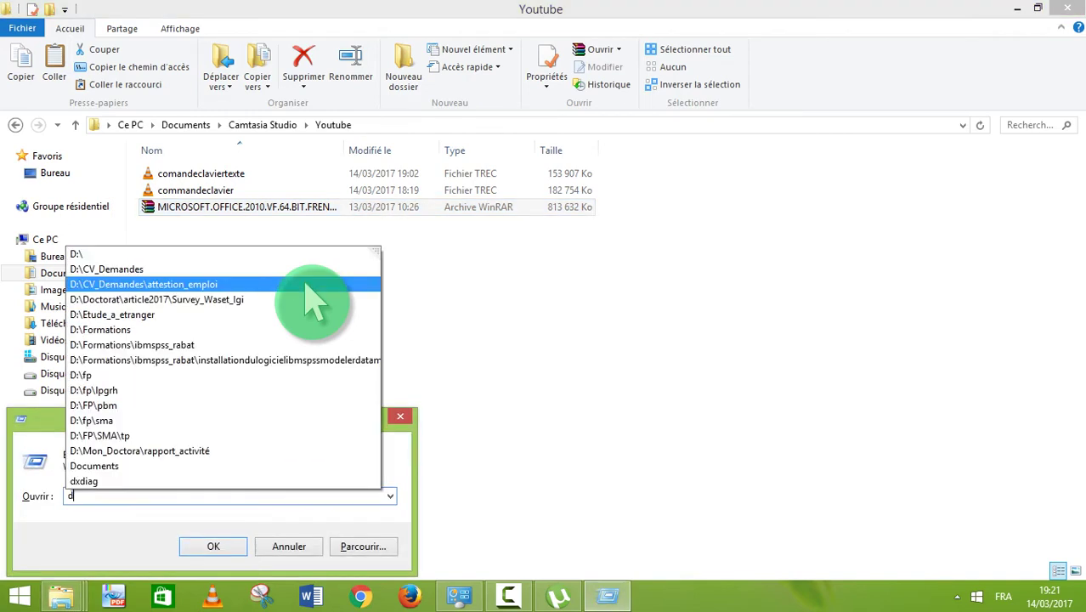
{"action": "type", "text": "diag"}
{"action": "key", "text": "Return"}
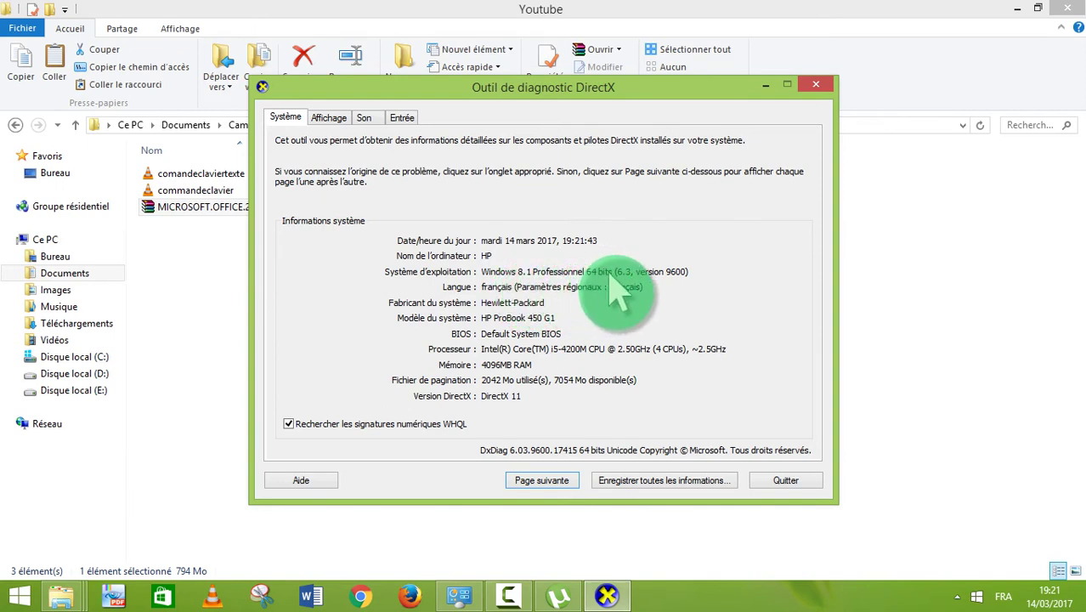
{"action": "left_click", "coordinate": [784, 482]}
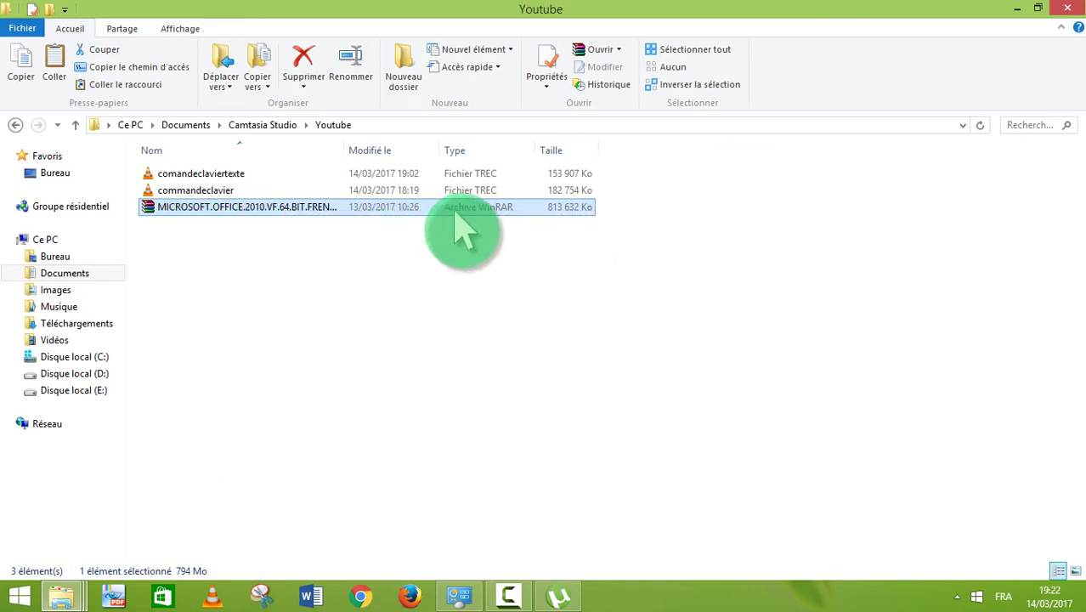
Step: Extract the Microsoft Office 2010 64-bit archive into a folder of the same name and open that folder
{"action": "right_click", "coordinate": [276, 208]}
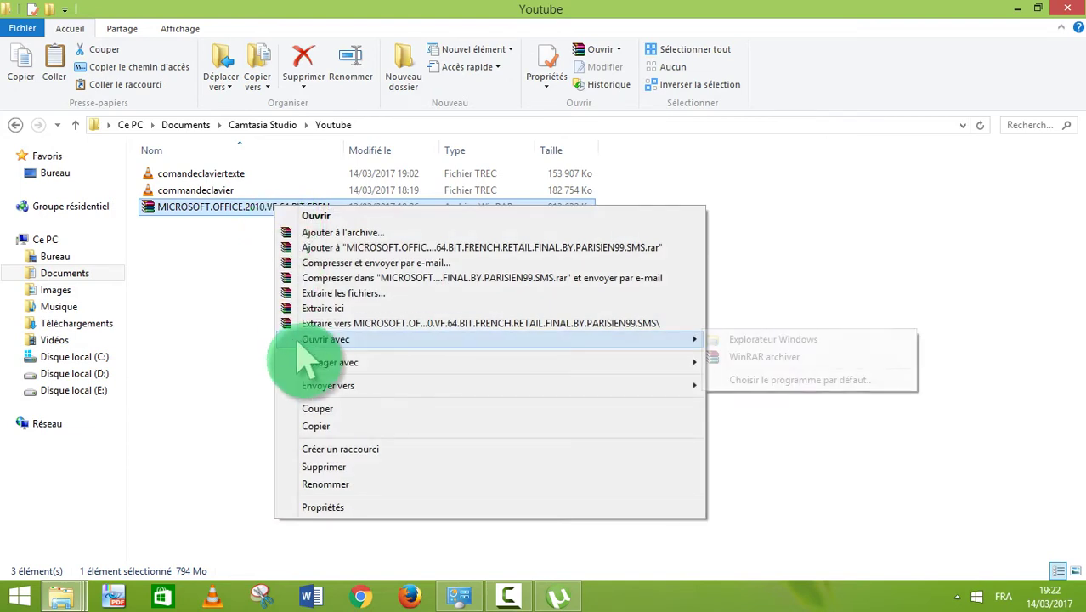
{"action": "left_click", "coordinate": [352, 325]}
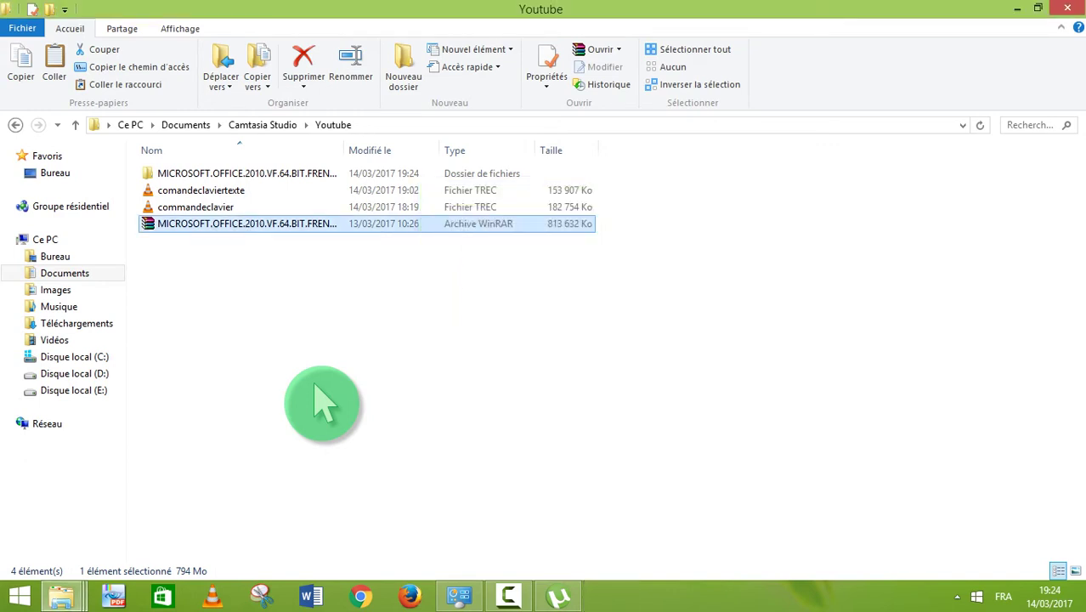
{"action": "left_click_drag", "start_coordinate": [271, 226], "coordinate": [253, 176]}
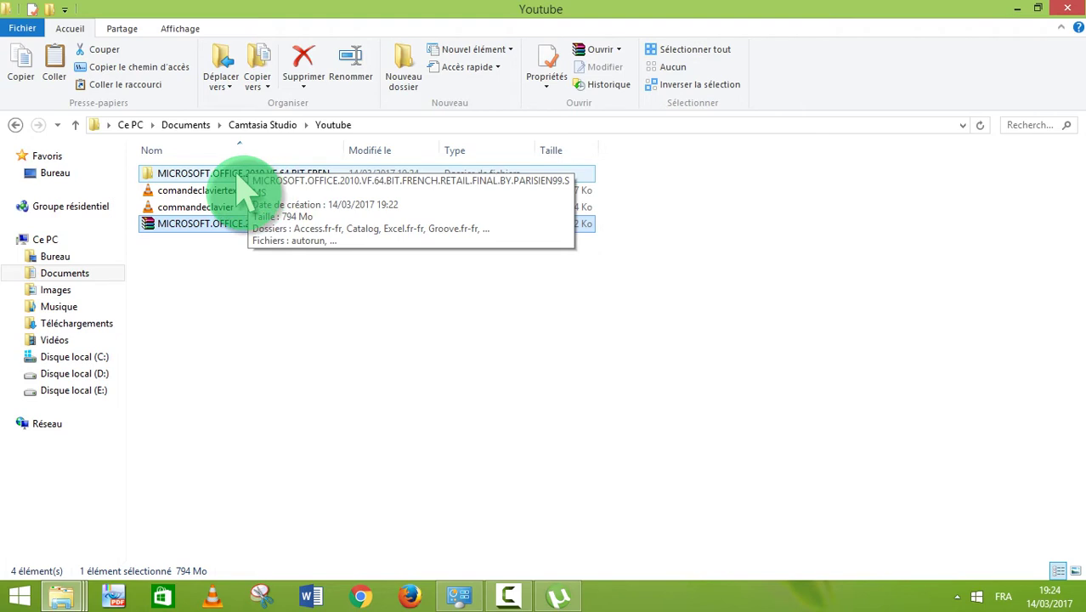
{"action": "double_click", "coordinate": [232, 175]}
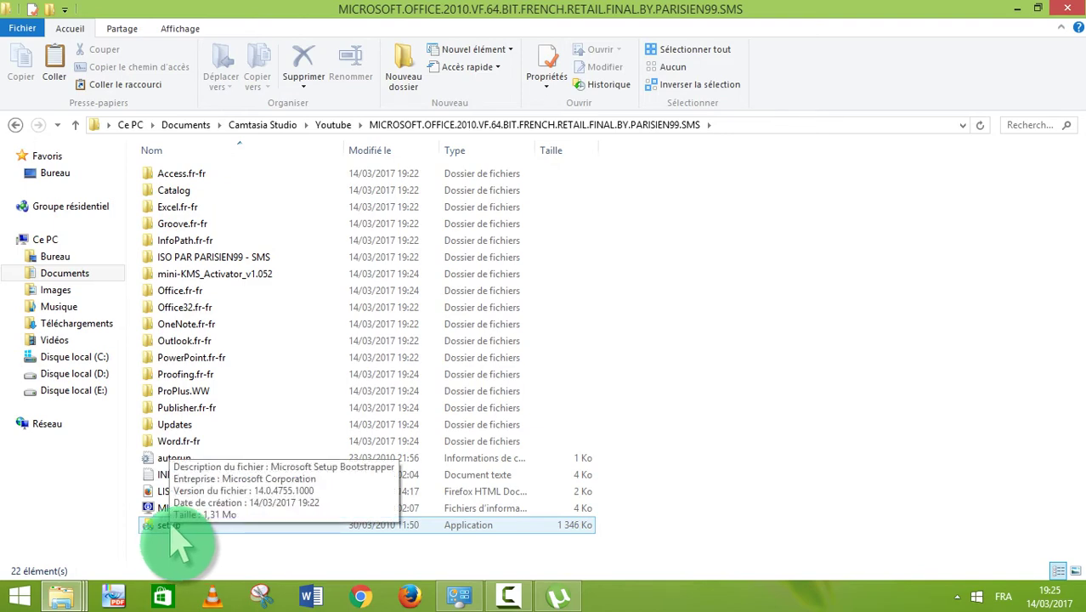
Step: Launch the Office setup program, accept the licence terms and choose the customized installation (Personnaliser)
{"action": "left_click", "coordinate": [172, 527]}
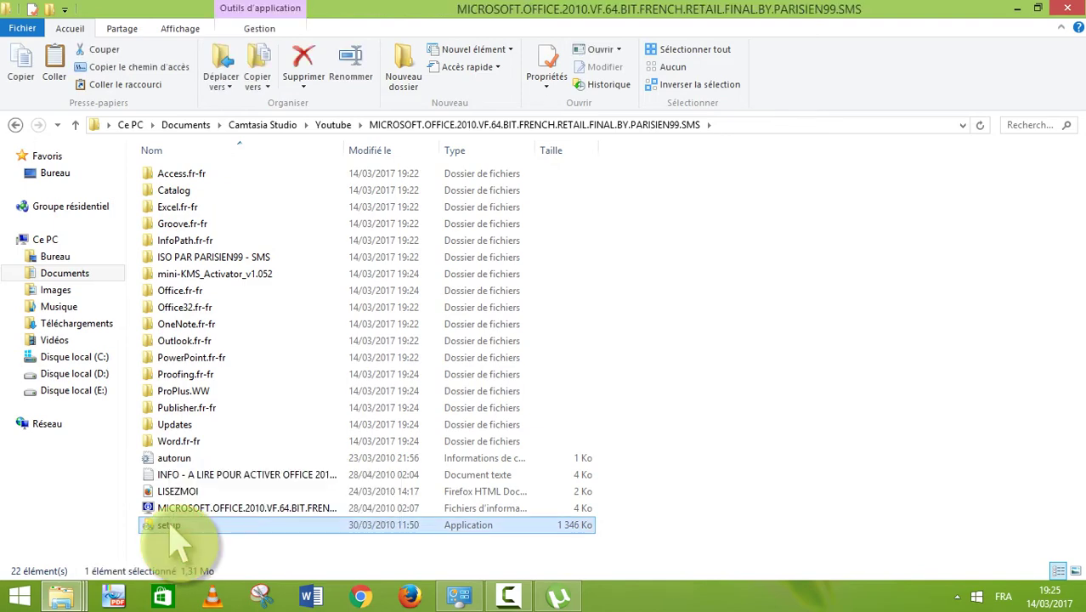
{"action": "double_click", "coordinate": [172, 527]}
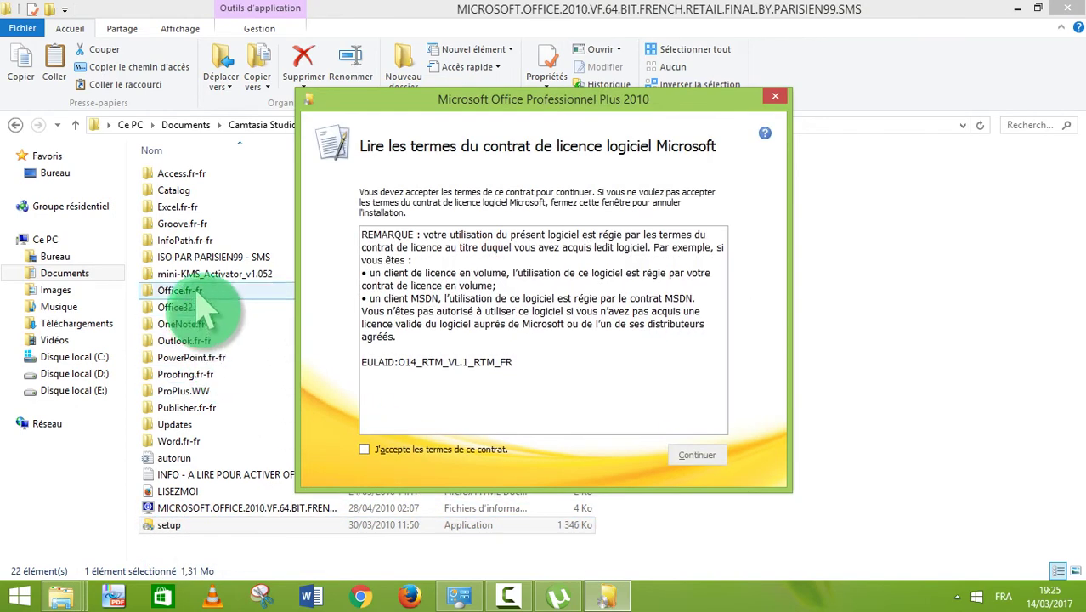
{"action": "left_click", "coordinate": [364, 450]}
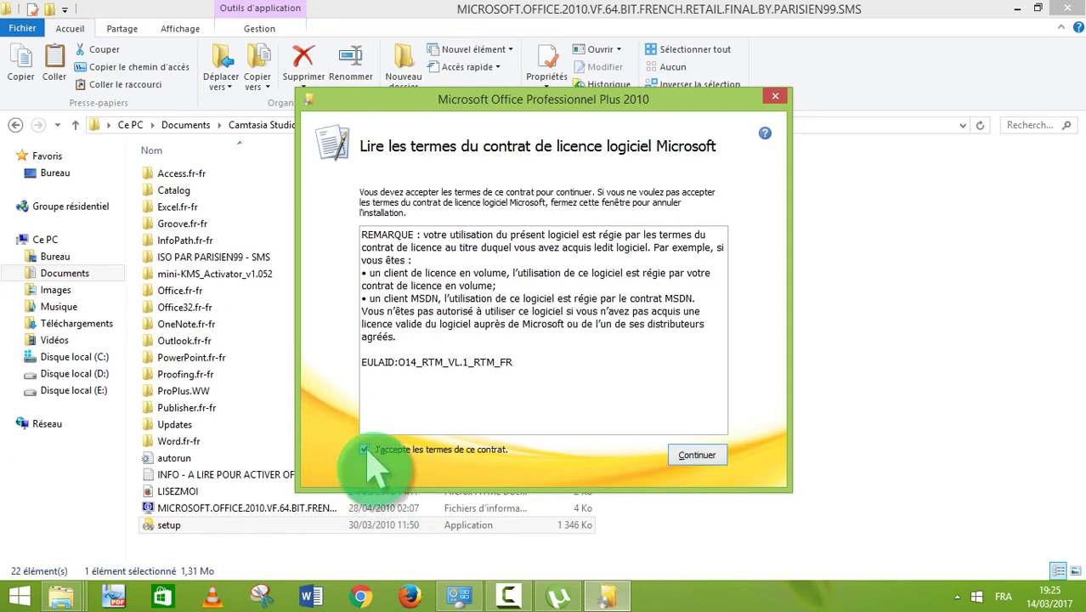
{"action": "left_click", "coordinate": [697, 457]}
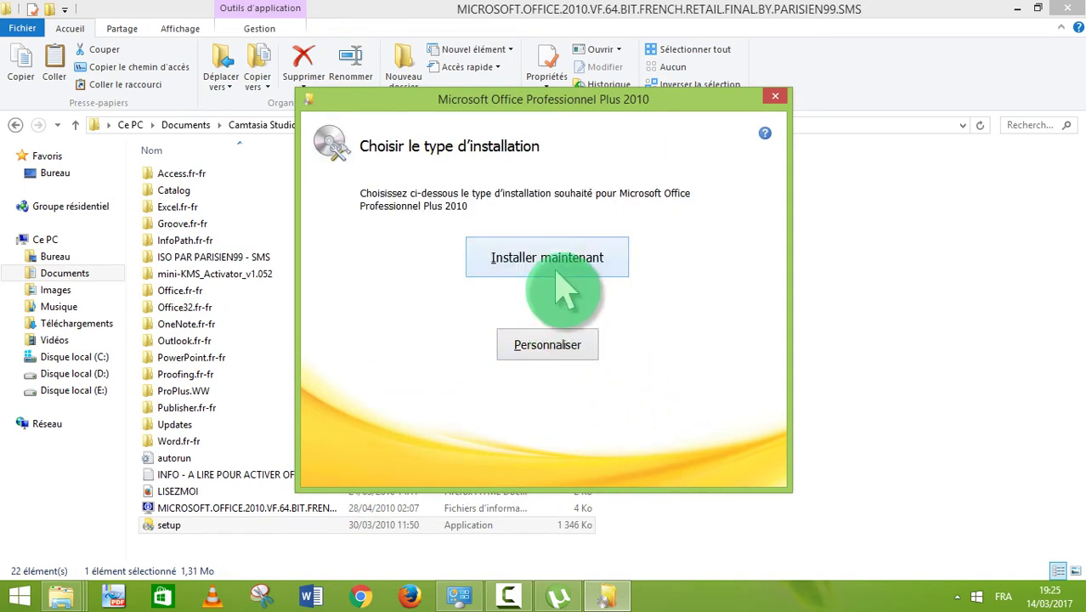
{"action": "left_click", "coordinate": [552, 349]}
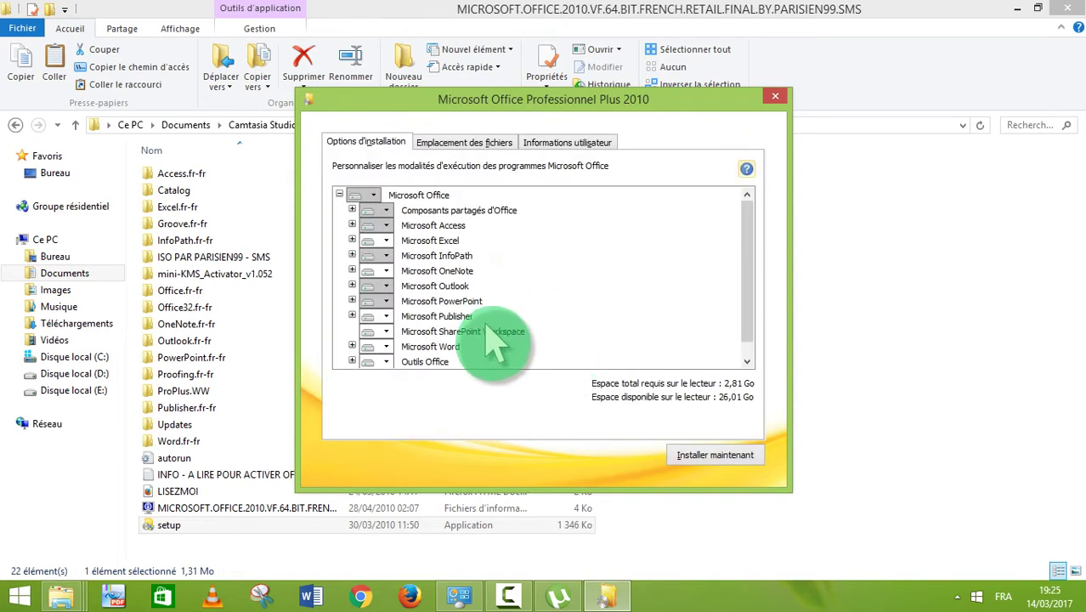
Step: Review the installation options for Excel, and set Access and Microsoft Office to "Exécuter à partir du disque dur"
{"action": "left_click", "coordinate": [386, 240]}
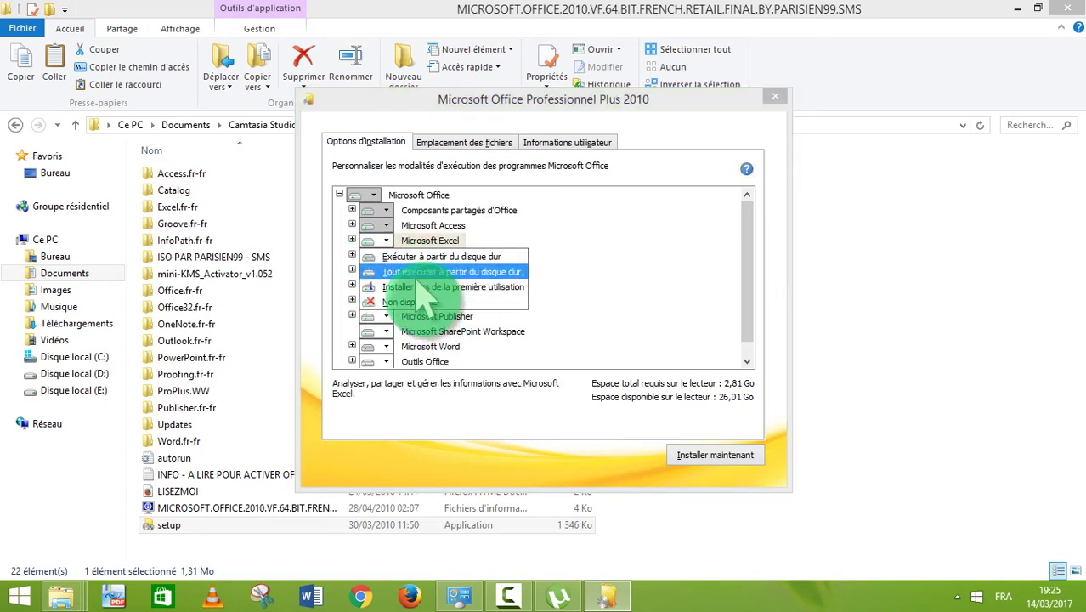
{"action": "left_click", "coordinate": [595, 283]}
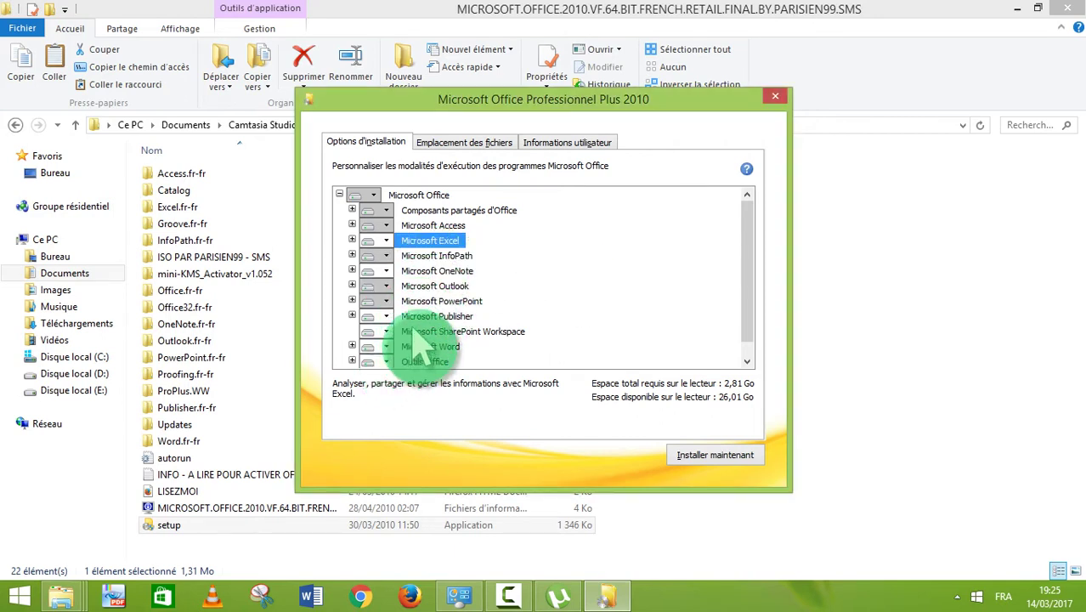
{"action": "left_click", "coordinate": [387, 226]}
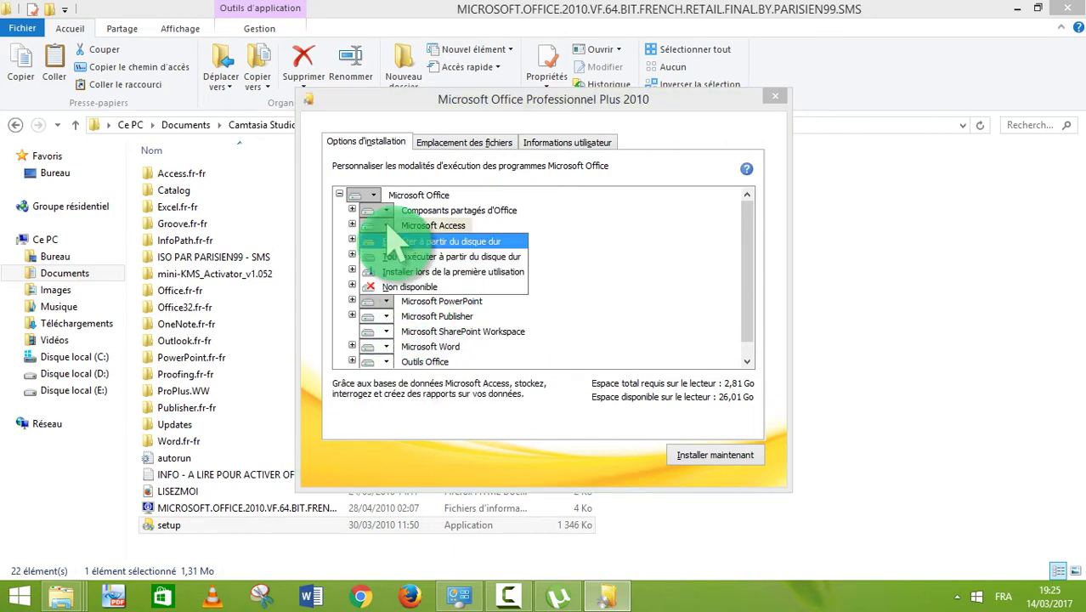
{"action": "left_click", "coordinate": [397, 242]}
{"action": "left_click", "coordinate": [370, 195]}
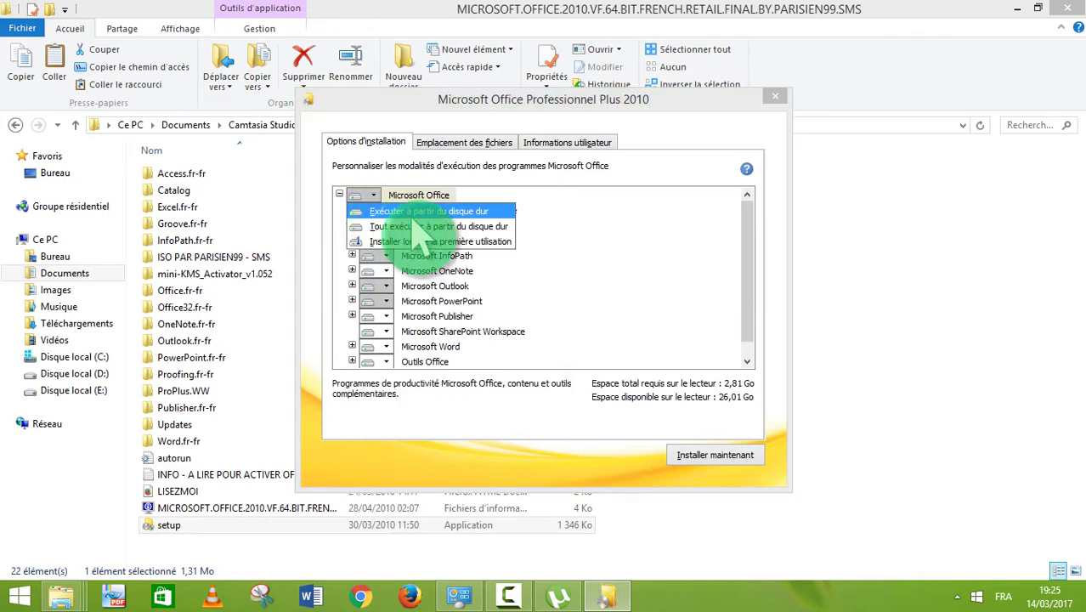
{"action": "left_click", "coordinate": [400, 211]}
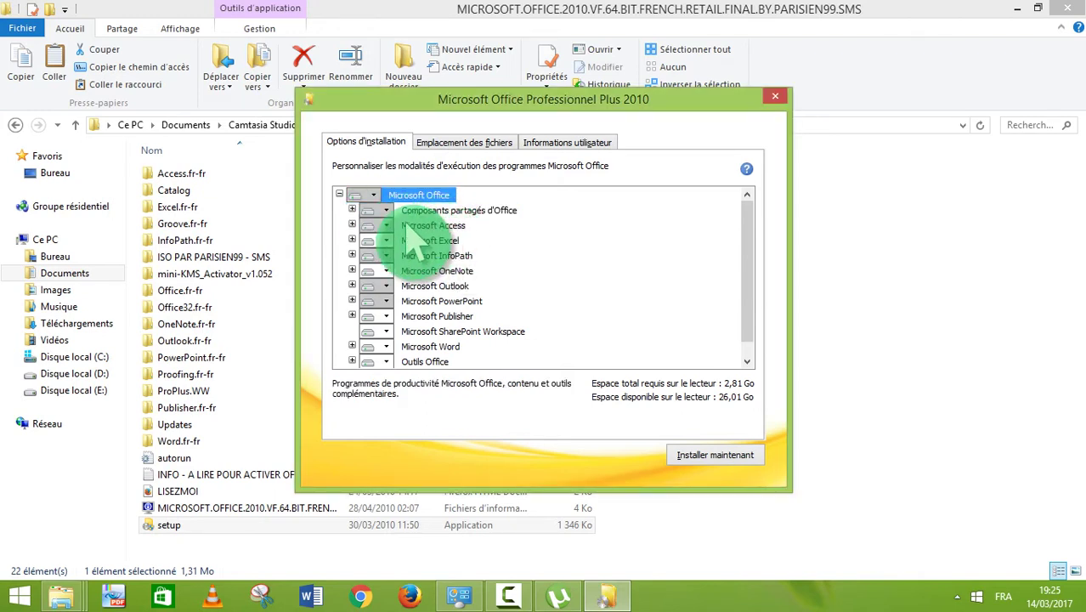
{"action": "left_click", "coordinate": [387, 240]}
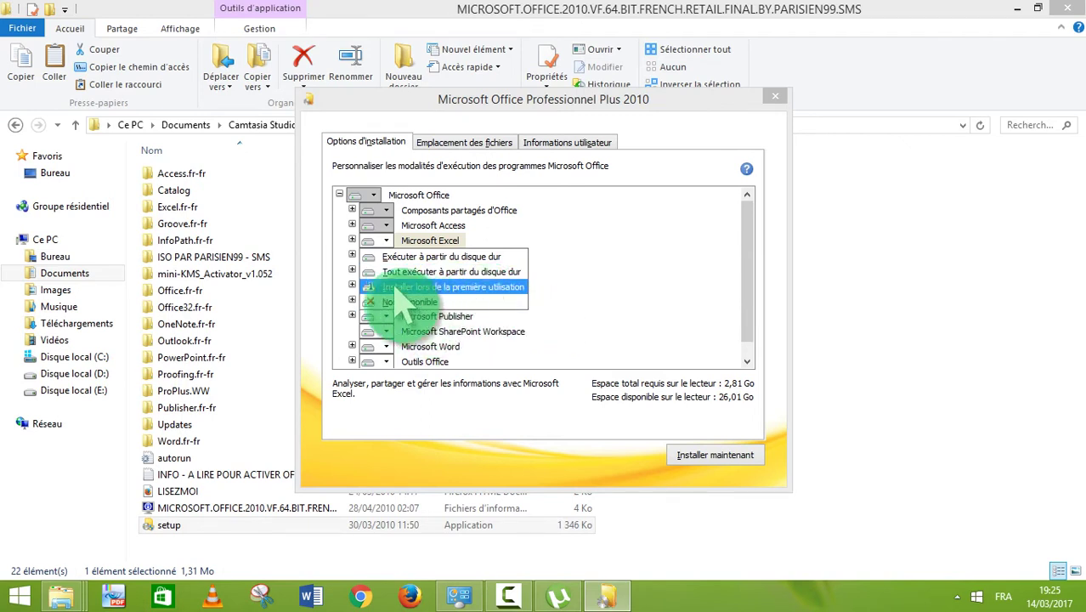
{"action": "left_click", "coordinate": [502, 327]}
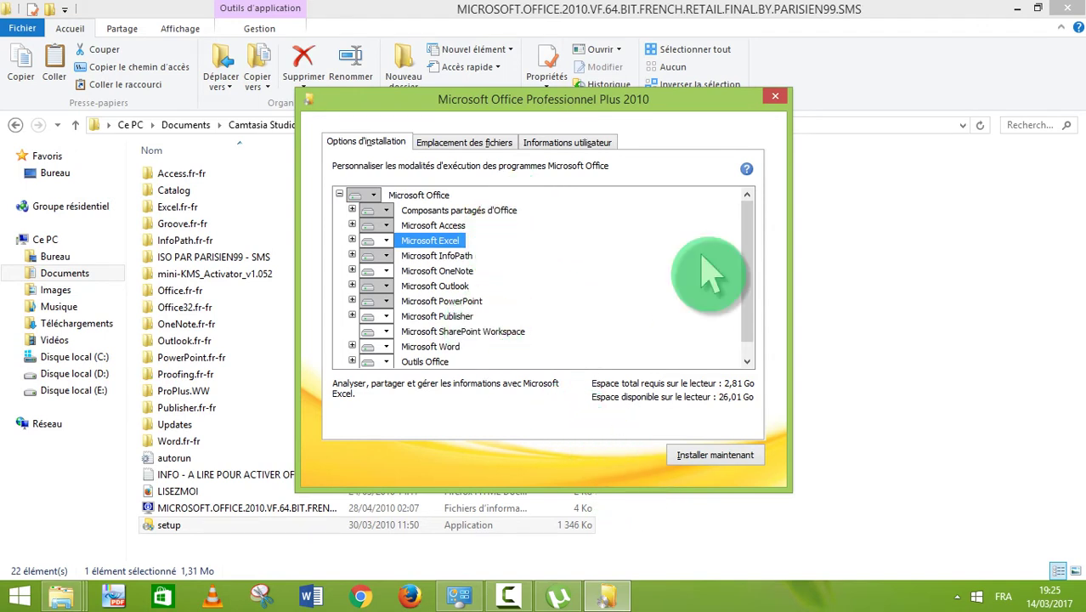
{"action": "left_click", "coordinate": [775, 96]}
{"action": "left_click", "coordinate": [616, 341]}
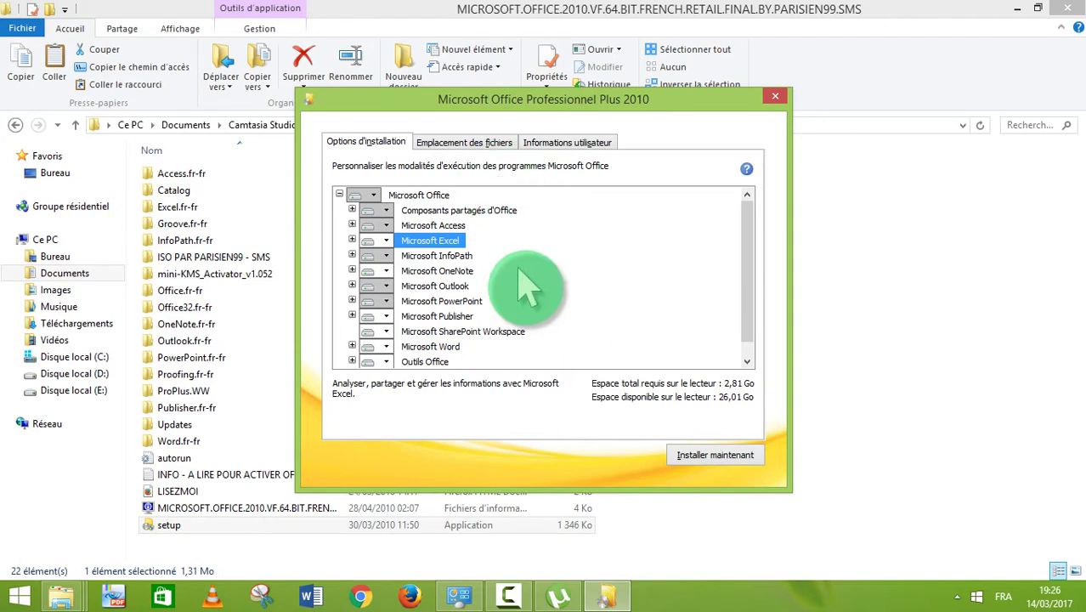
Step: Set Outils Office to "Installer lors de la première utilisation"
{"action": "left_click", "coordinate": [386, 361]}
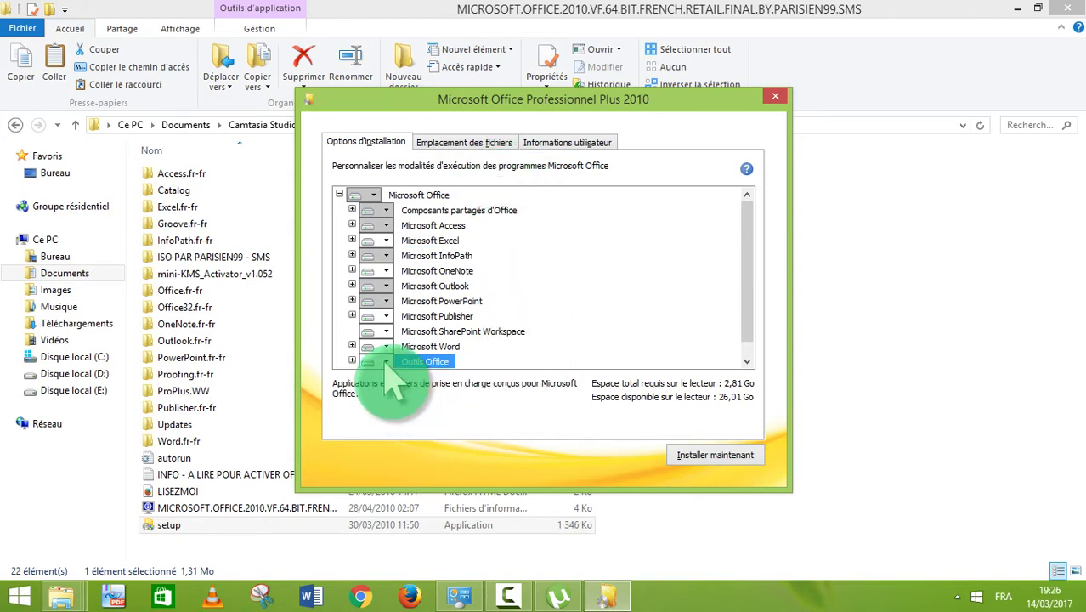
{"action": "left_click", "coordinate": [401, 407]}
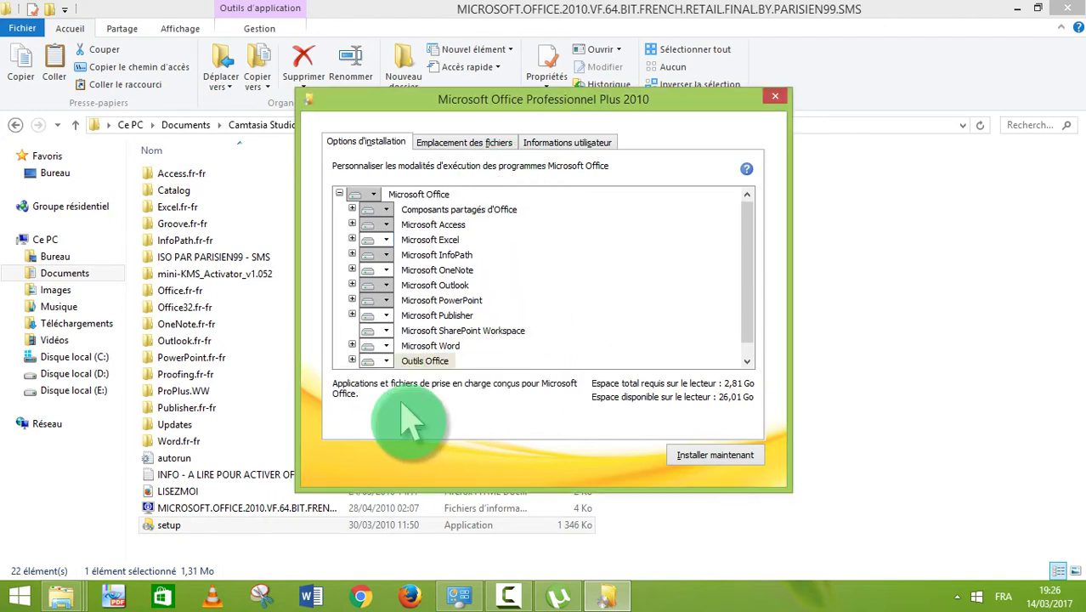
{"action": "left_click", "coordinate": [388, 362]}
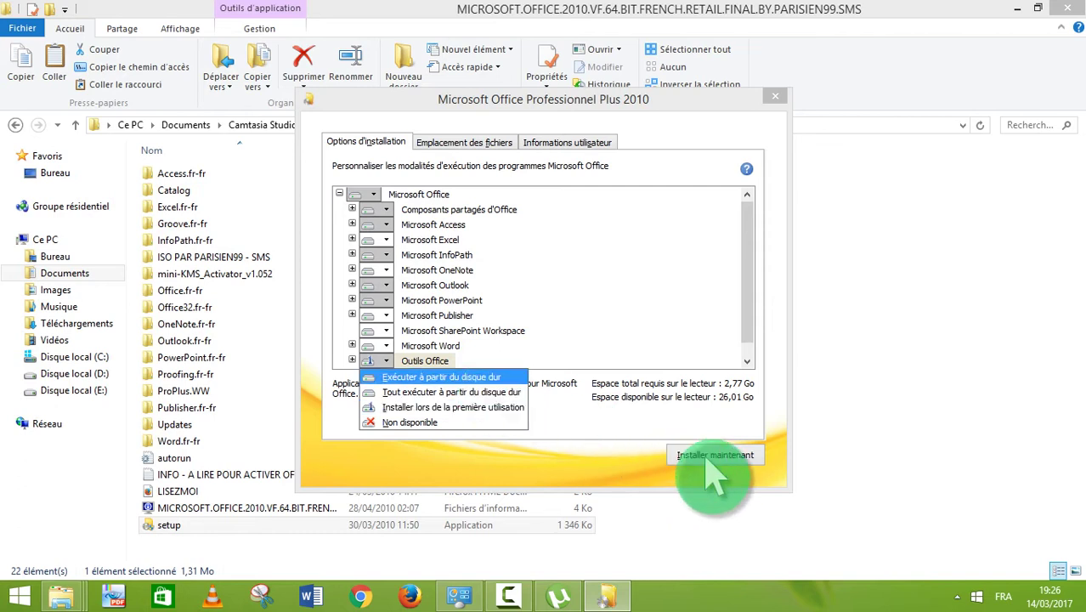
{"action": "left_click", "coordinate": [765, 100]}
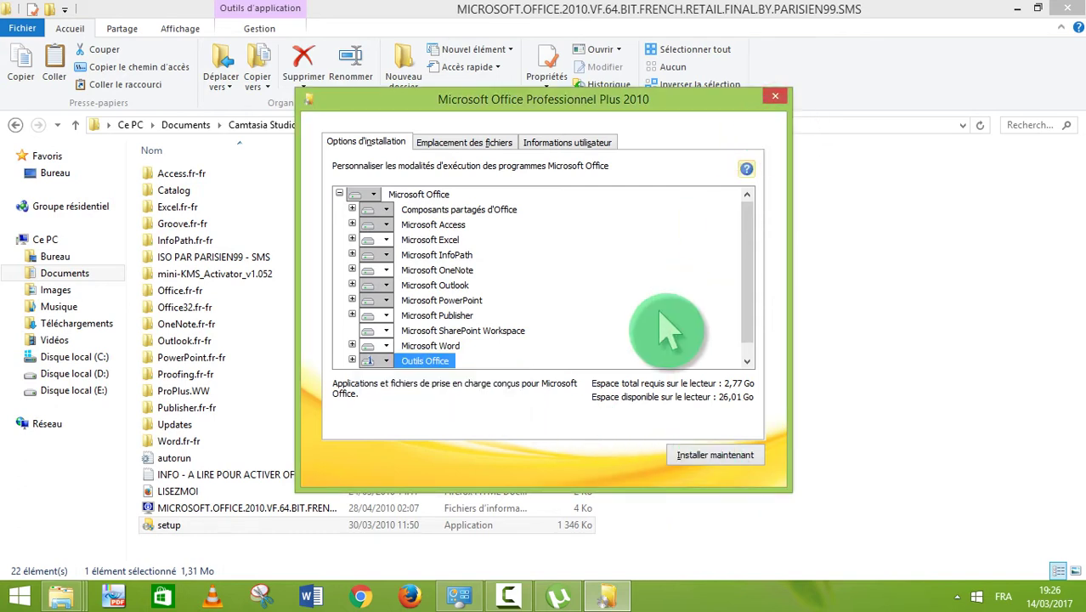
Step: Cancel the customized Office installation and close the installer
{"action": "left_click", "coordinate": [774, 96]}
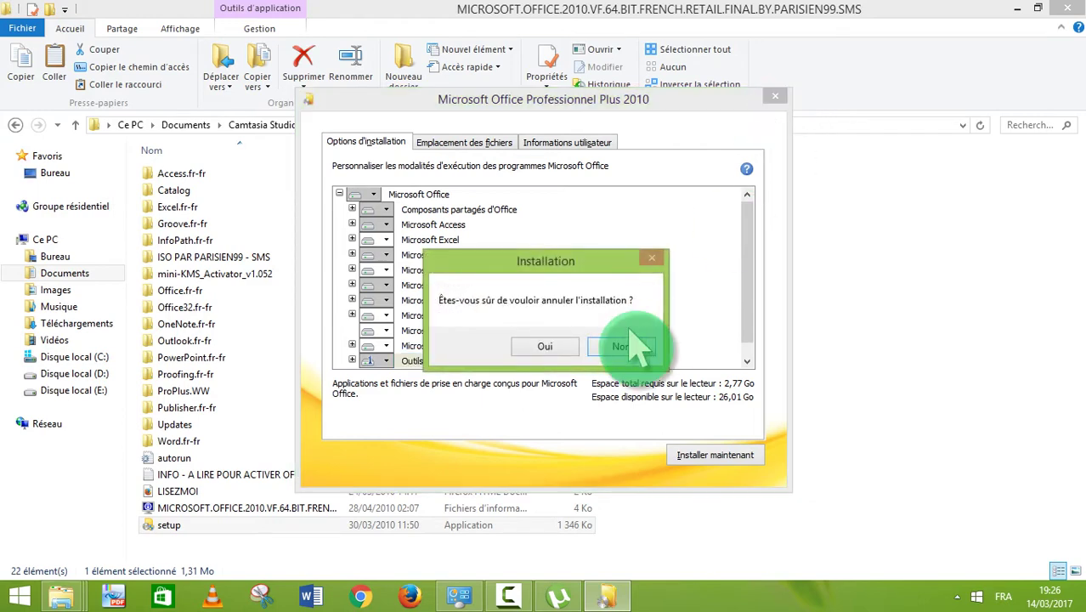
{"action": "left_click", "coordinate": [565, 346]}
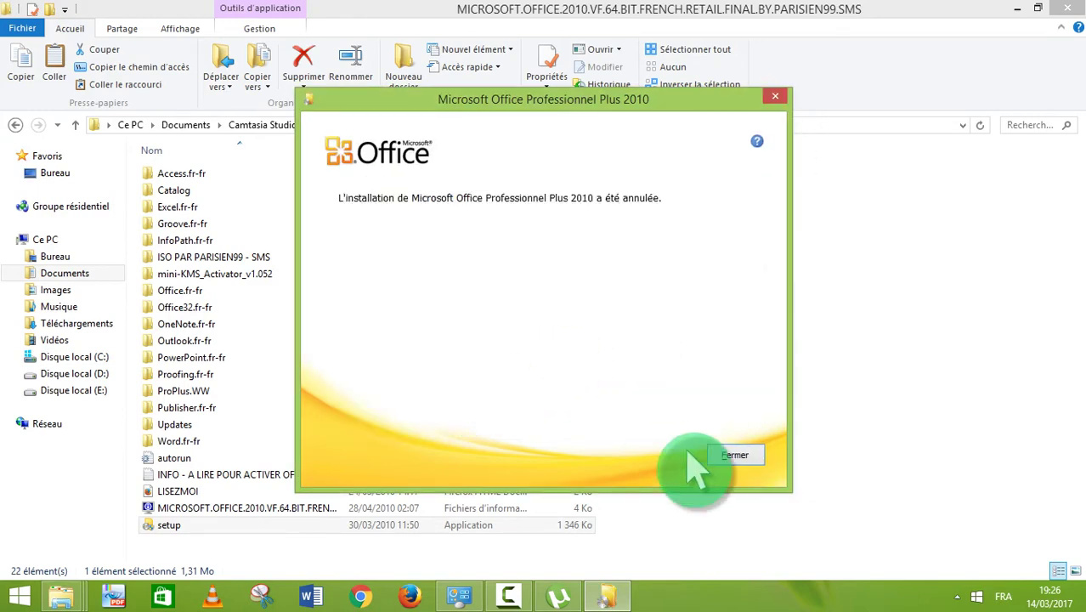
{"action": "left_click", "coordinate": [733, 455]}
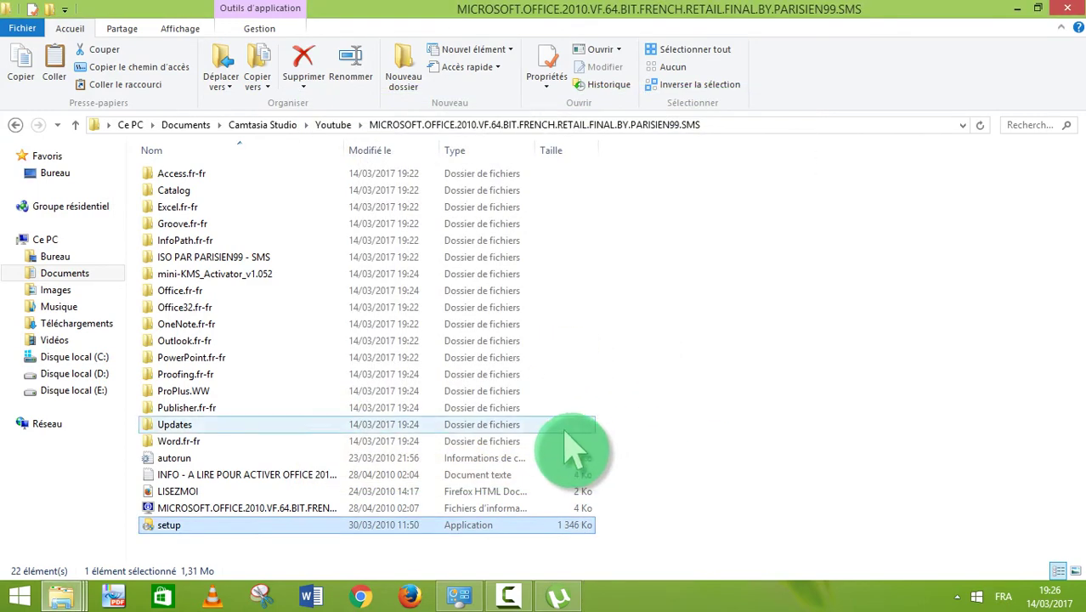
Step: Run the Office setup program again, accept the licence terms and start the standard installation (Installer maintenant)
{"action": "double_click", "coordinate": [207, 531]}
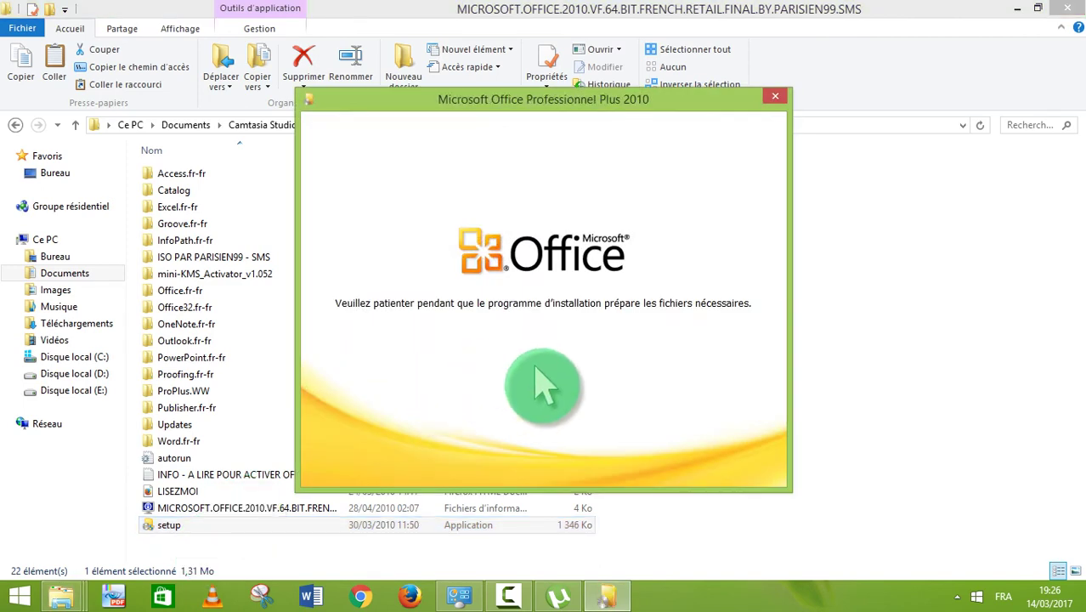
{"action": "left_click", "coordinate": [364, 449]}
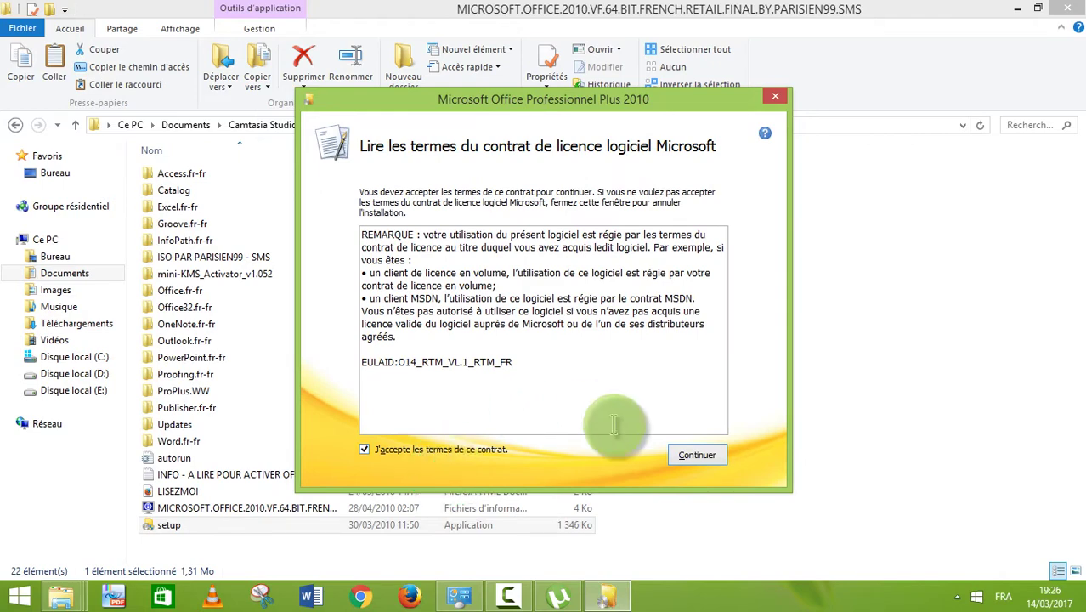
{"action": "left_click", "coordinate": [698, 459]}
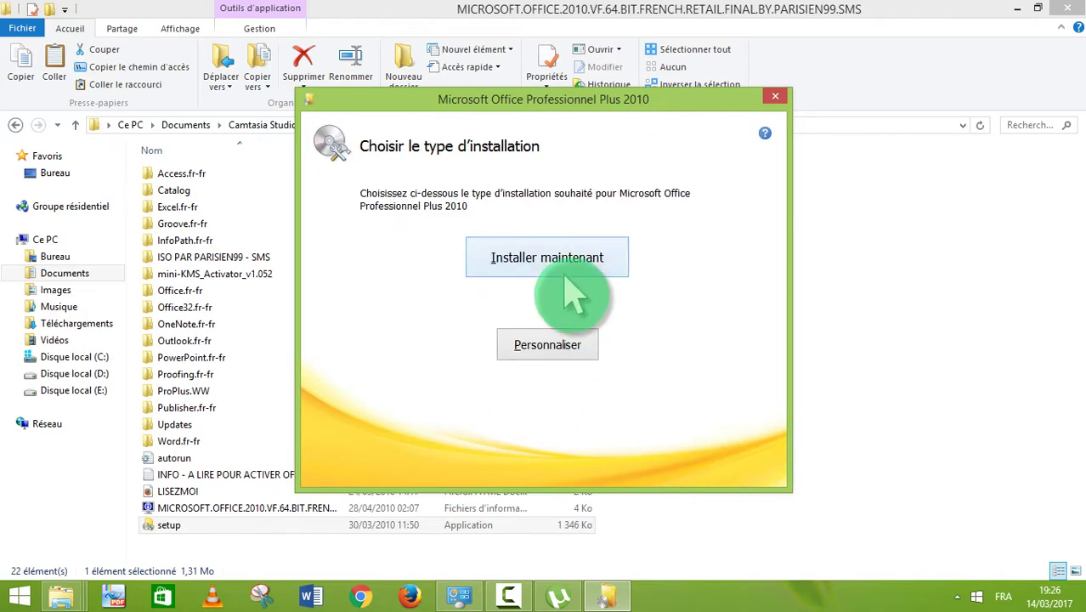
{"action": "left_click", "coordinate": [554, 266]}
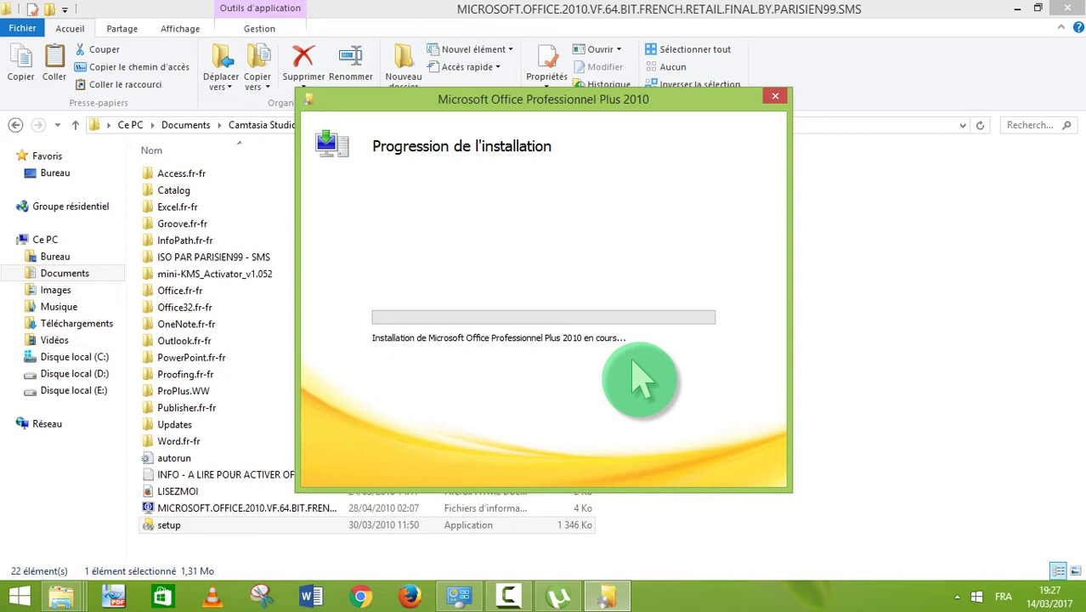
Step: Open the "INFO - A LIRE POUR ACTIVER OFFICE 2010" text file from the extracted folder
{"action": "left_click", "coordinate": [192, 474]}
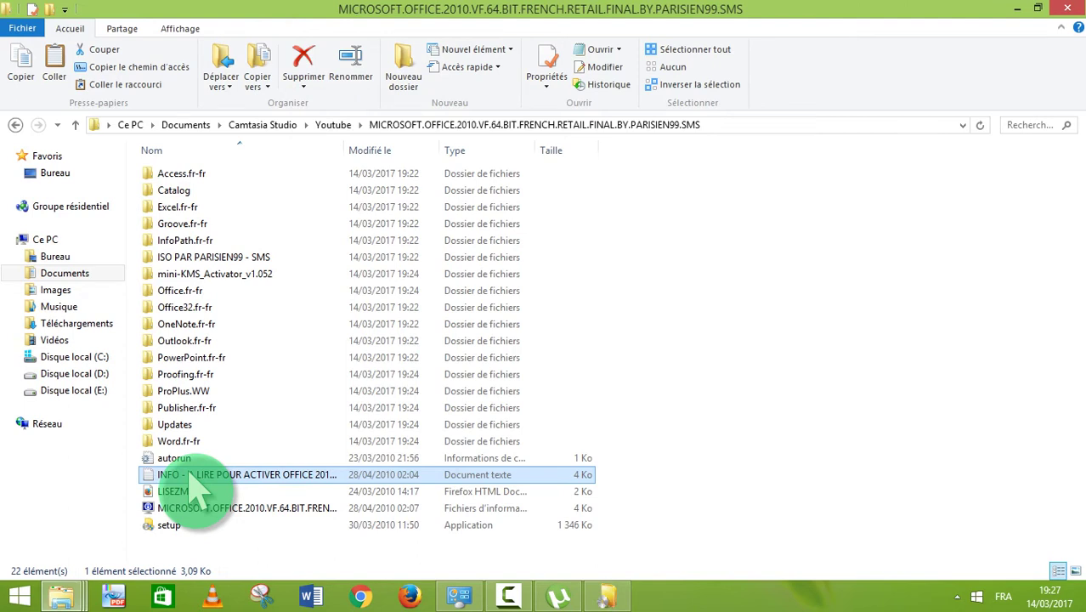
{"action": "left_click", "coordinate": [241, 476]}
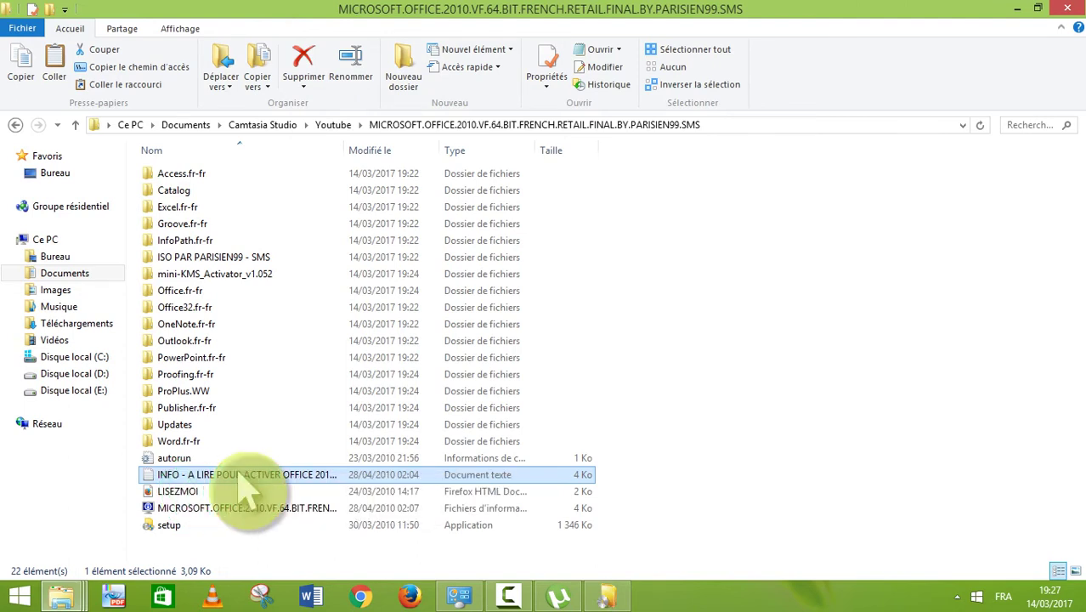
{"action": "left_click", "coordinate": [242, 479]}
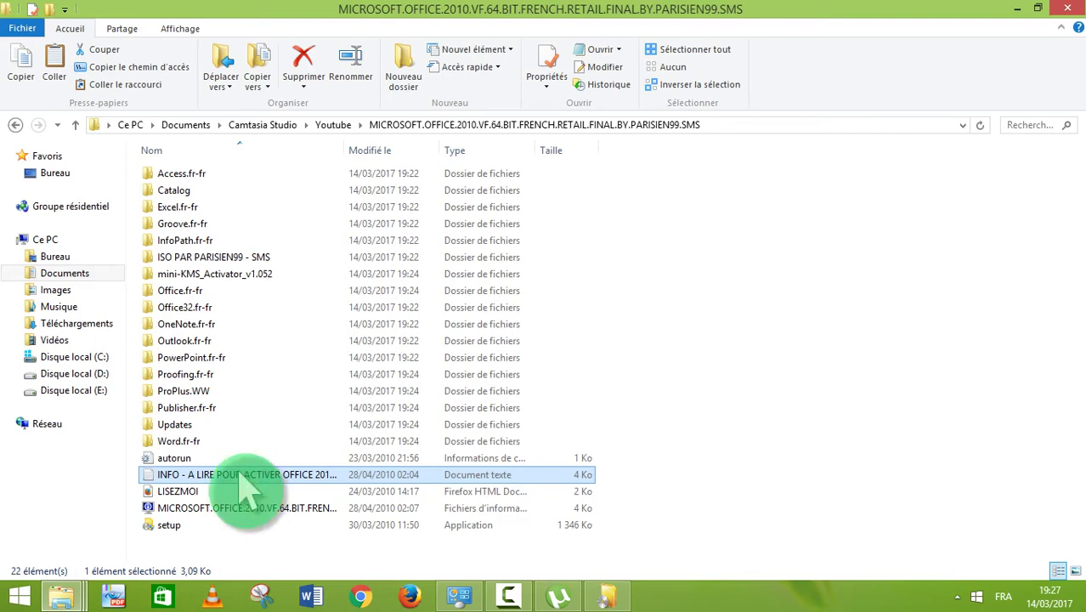
{"action": "double_click", "coordinate": [240, 478]}
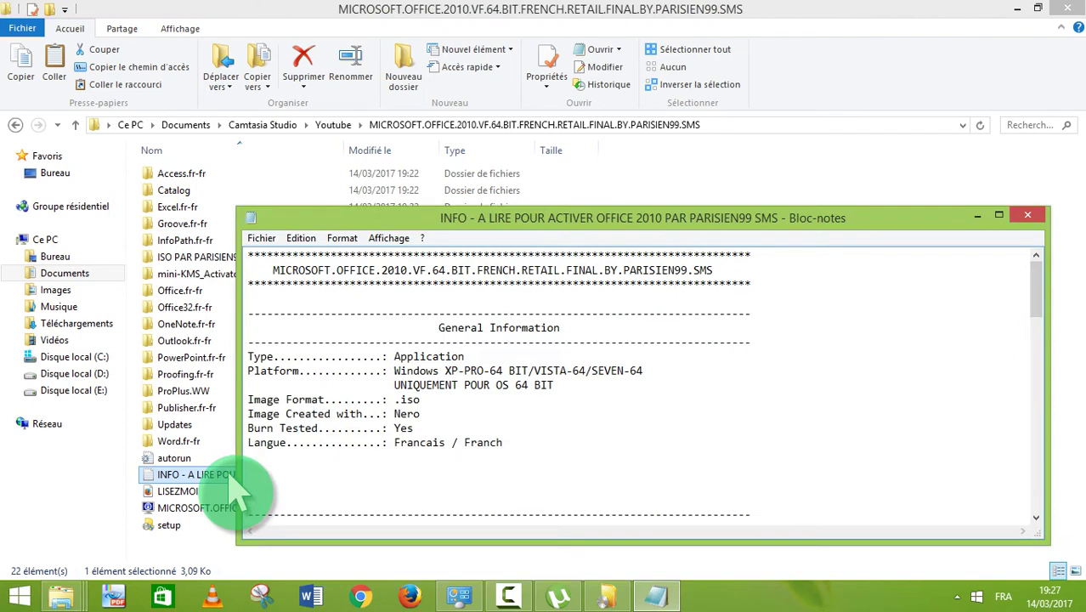
Step: Read the platform requirements and activation instructions in the Office 2010 text file, and close both open copies of it
{"action": "left_click_drag", "start_coordinate": [485, 370], "coordinate": [500, 372]}
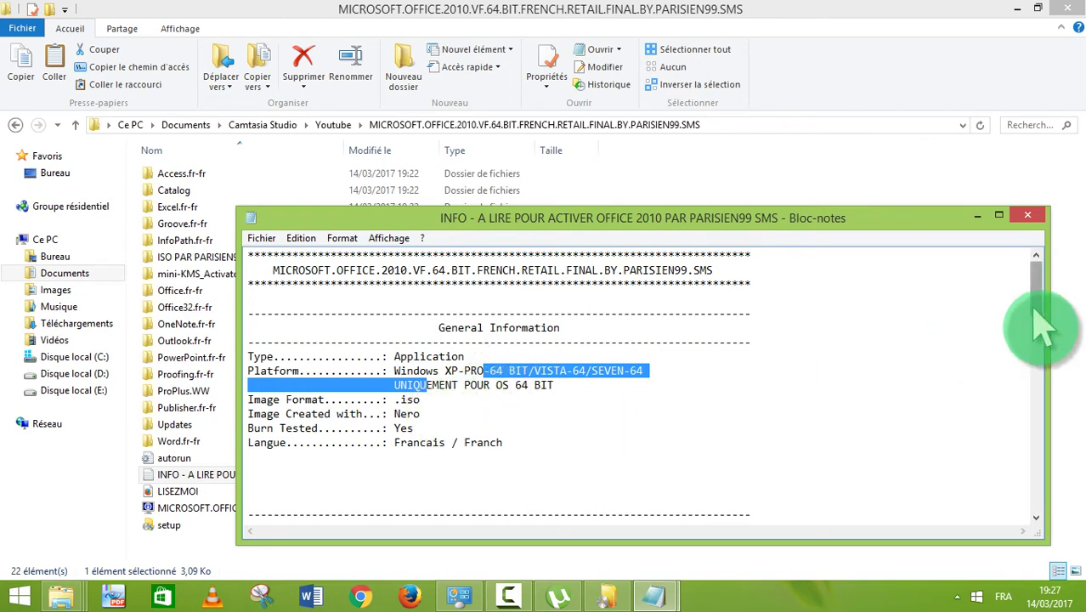
{"action": "left_click_drag", "start_coordinate": [1035, 309], "coordinate": [1031, 447]}
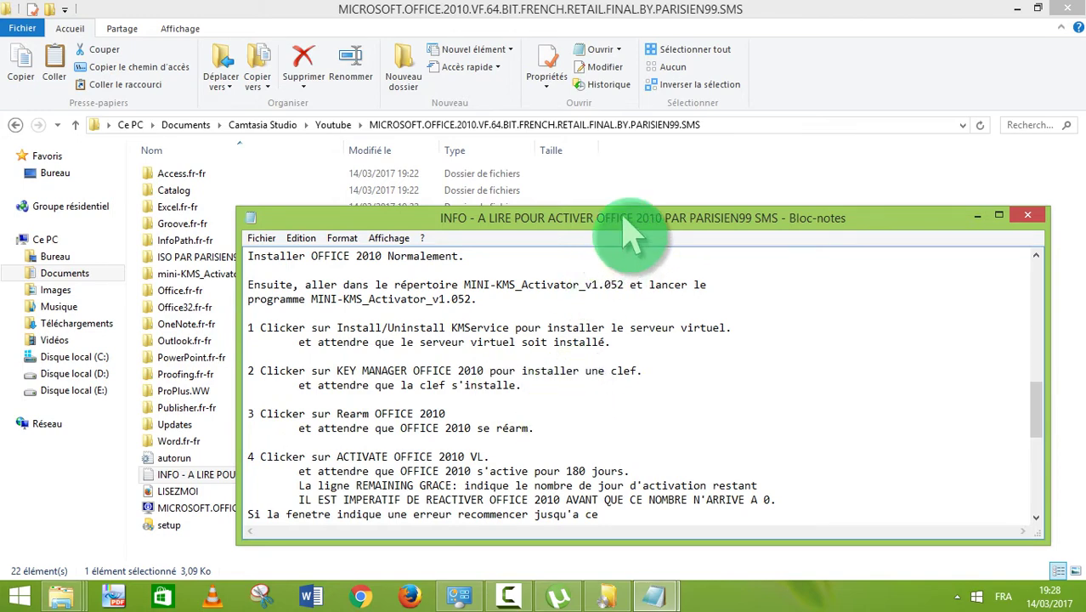
{"action": "left_click_drag", "start_coordinate": [624, 219], "coordinate": [720, 199]}
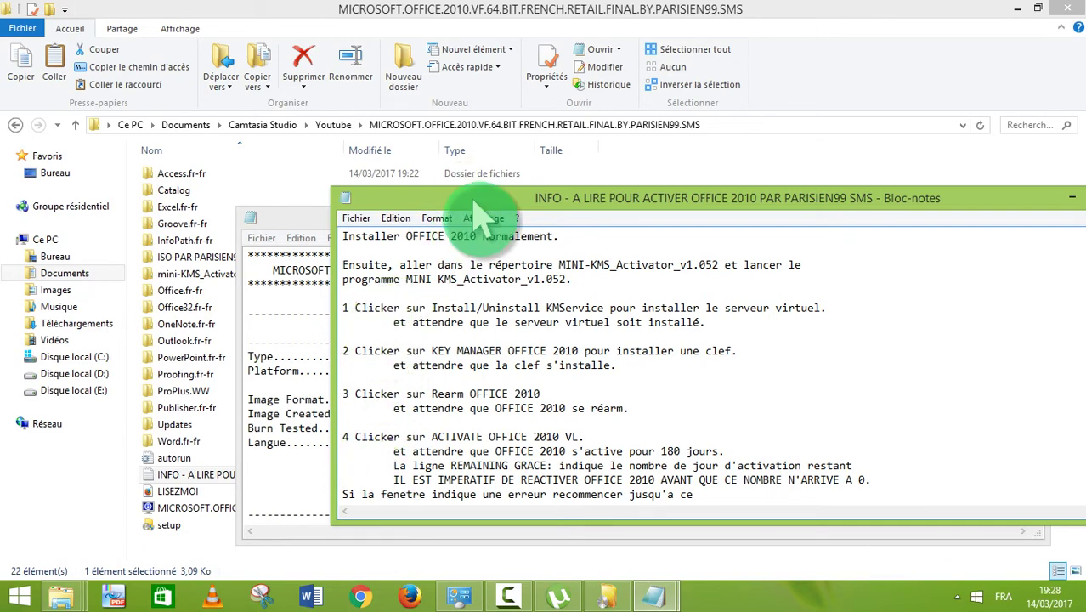
{"action": "left_click_drag", "start_coordinate": [476, 197], "coordinate": [364, 186]}
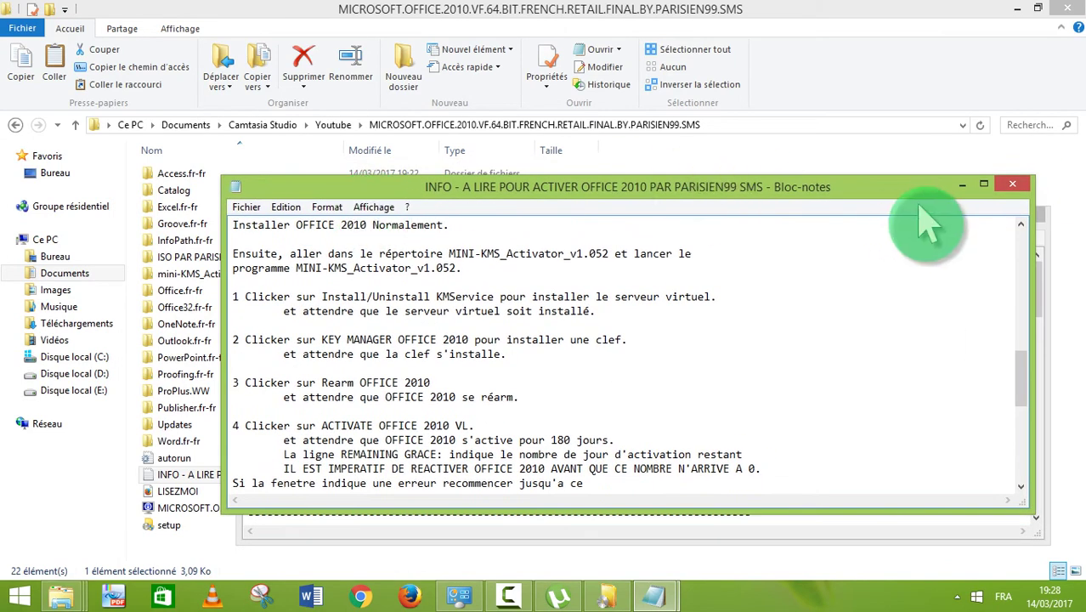
{"action": "left_click", "coordinate": [1011, 185]}
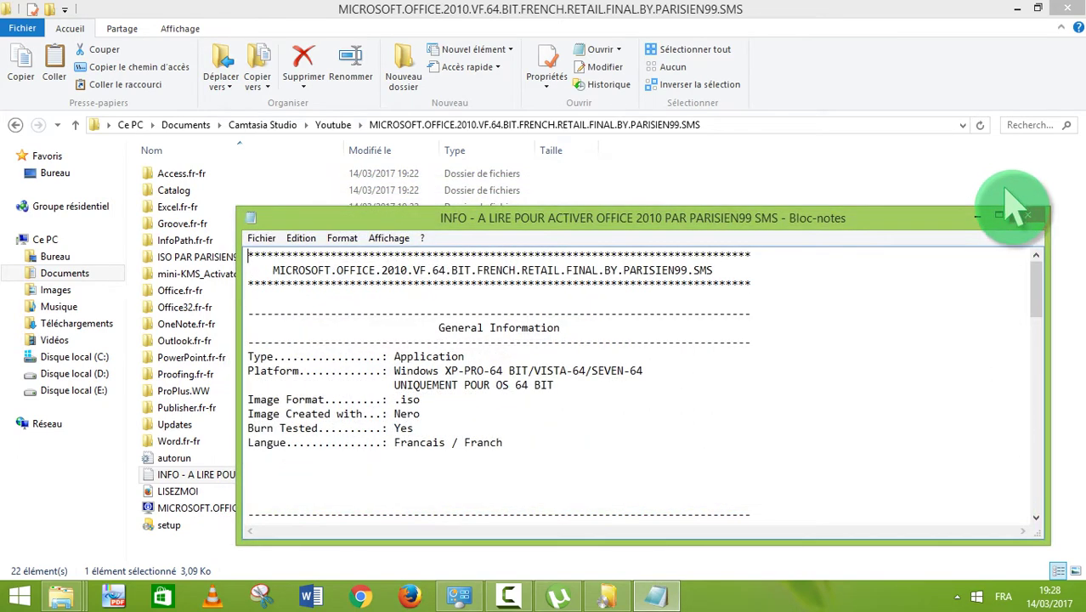
{"action": "left_click", "coordinate": [1028, 216]}
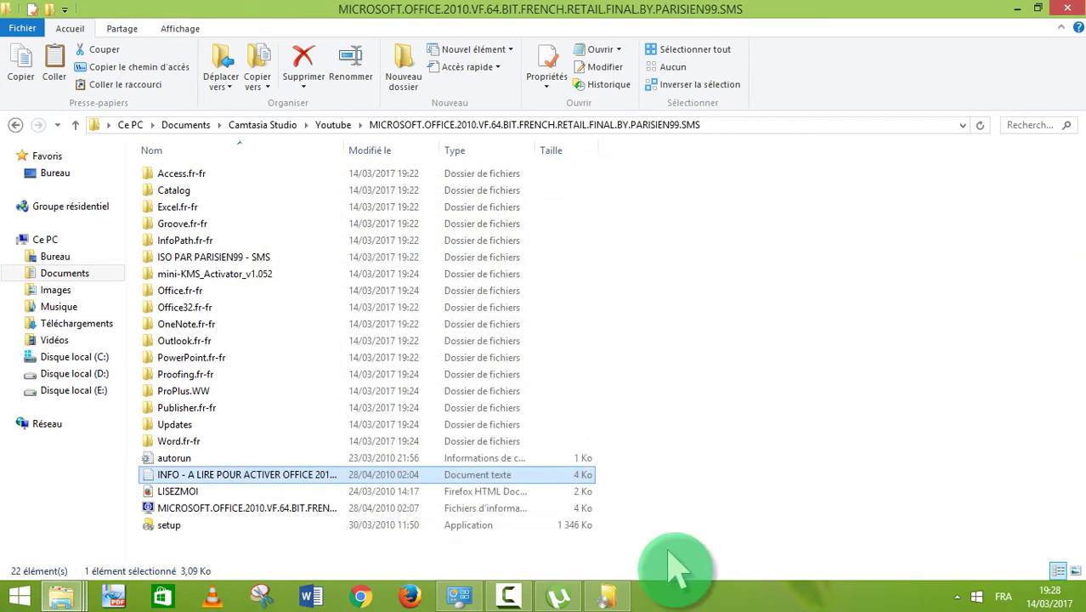
Step: Return to the Office Professionnel Plus 2010 installer, close it and answer the system restart prompt with Non
{"action": "left_click", "coordinate": [617, 591]}
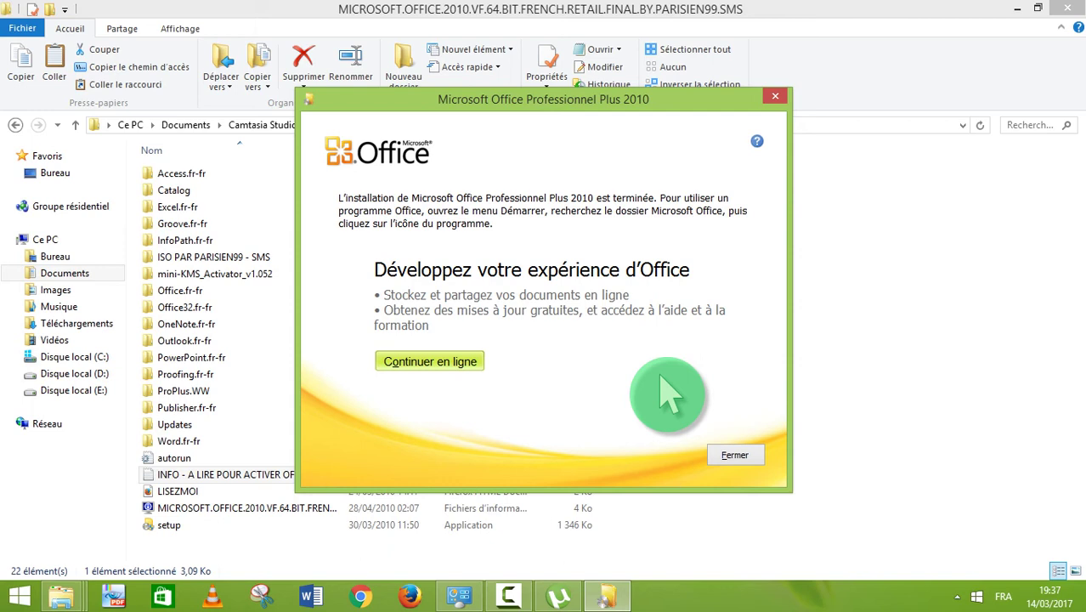
{"action": "left_click", "coordinate": [729, 456]}
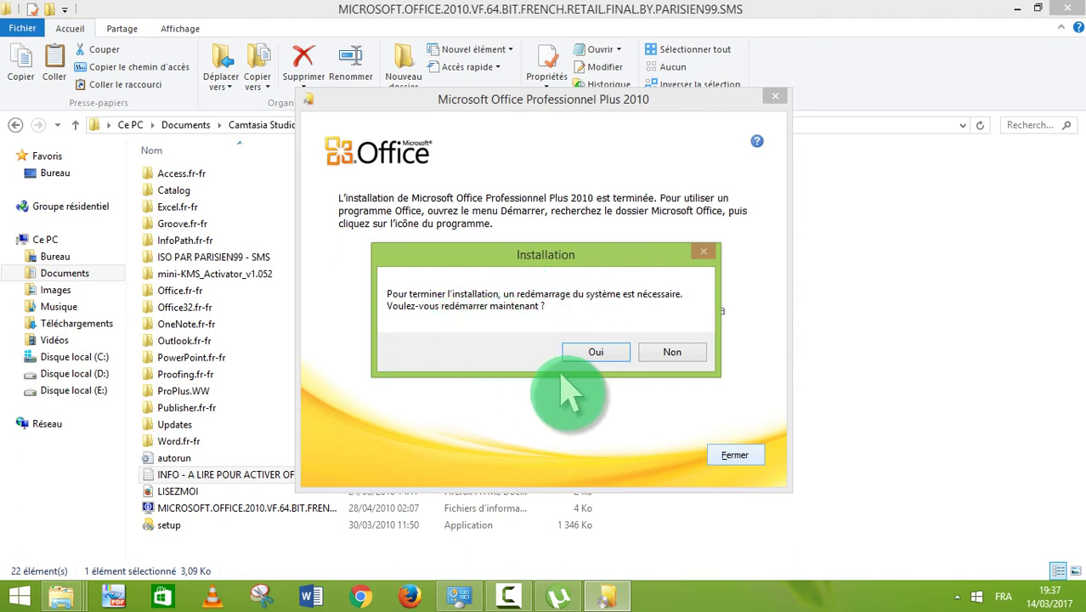
{"action": "left_click", "coordinate": [595, 351]}
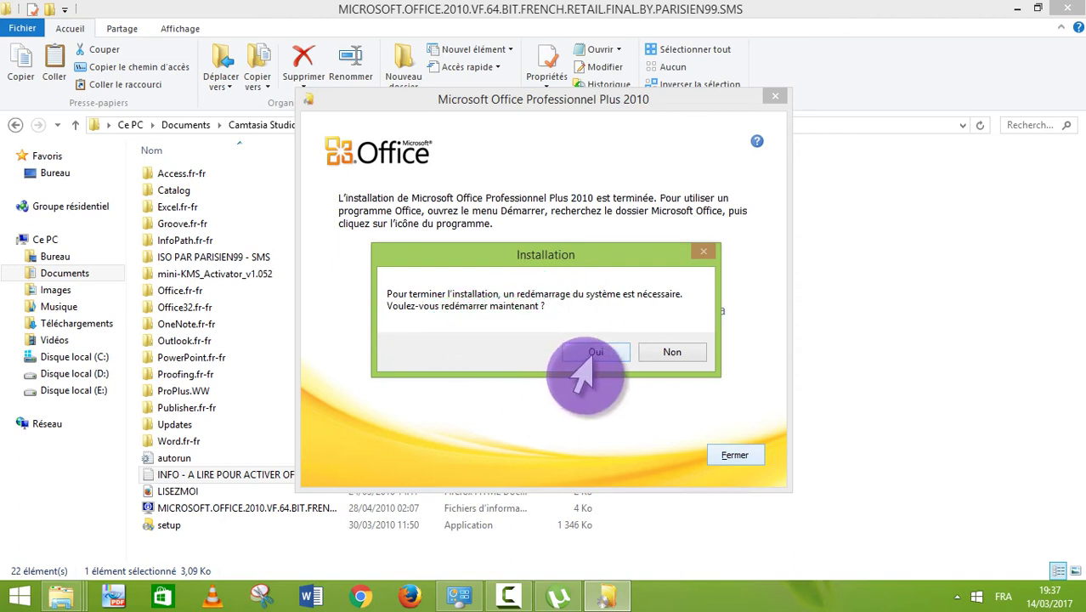
{"action": "left_click", "coordinate": [670, 365]}
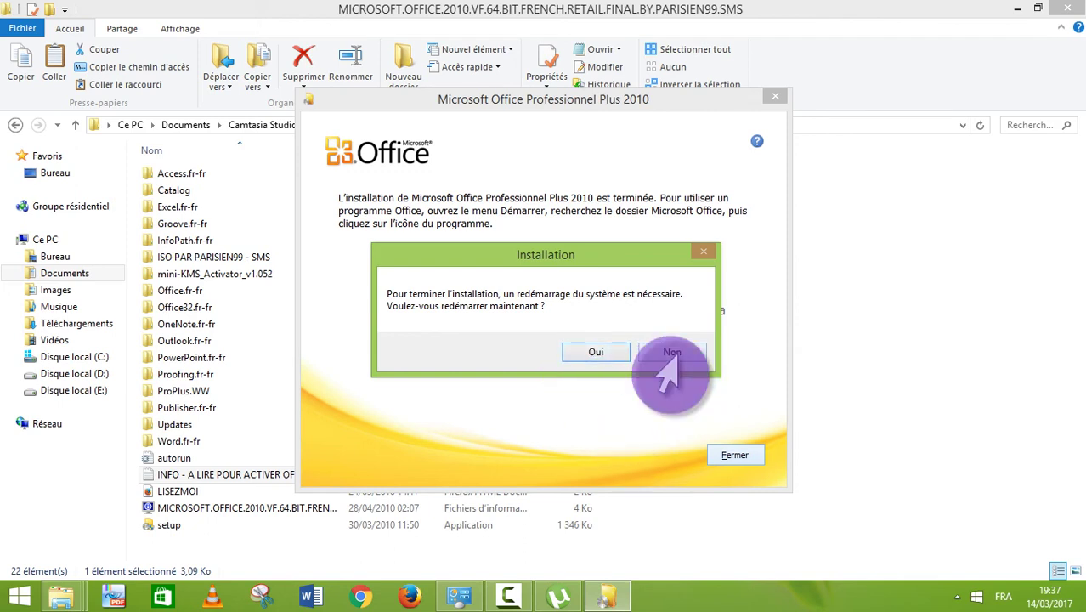